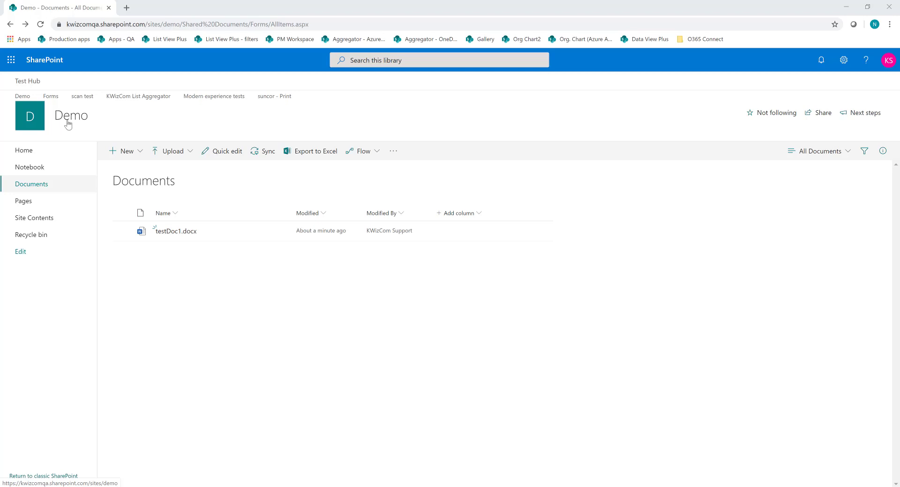
- Review the Demo site's subsites and return to its Documents library
{"action": "left_click", "coordinate": [38, 220]}
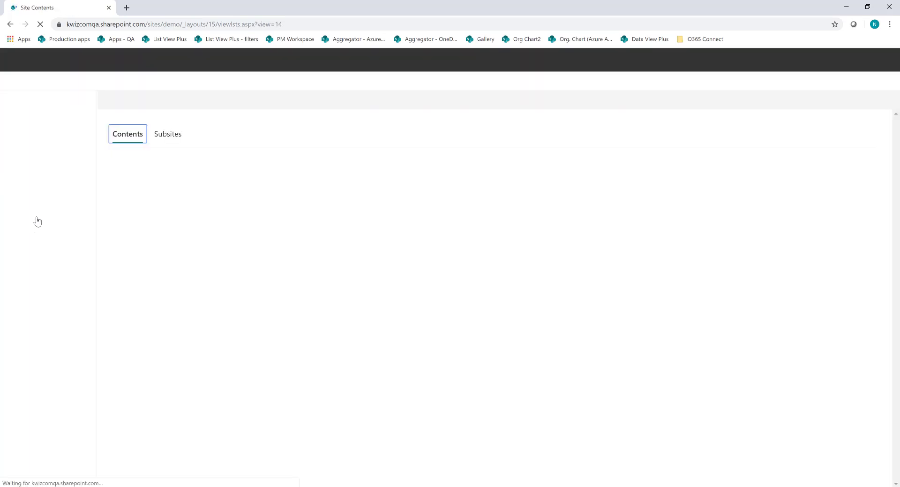
{"action": "left_click", "coordinate": [165, 187]}
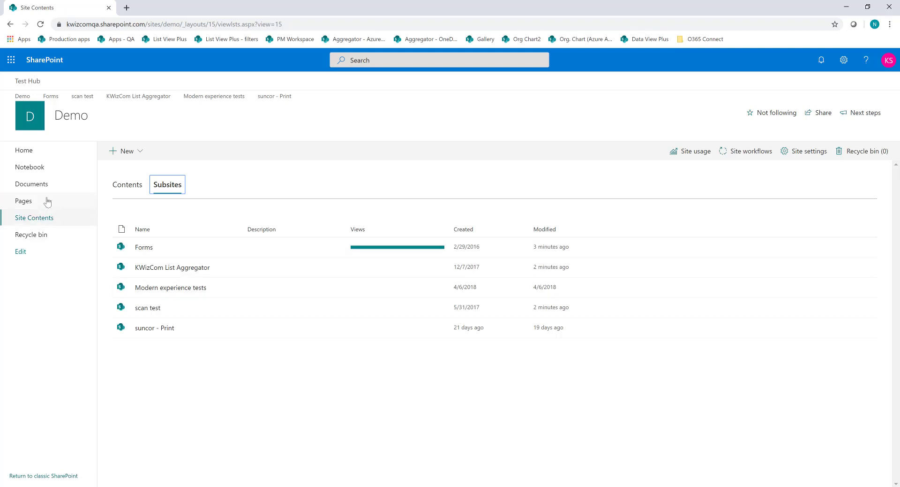
{"action": "left_click", "coordinate": [31, 184]}
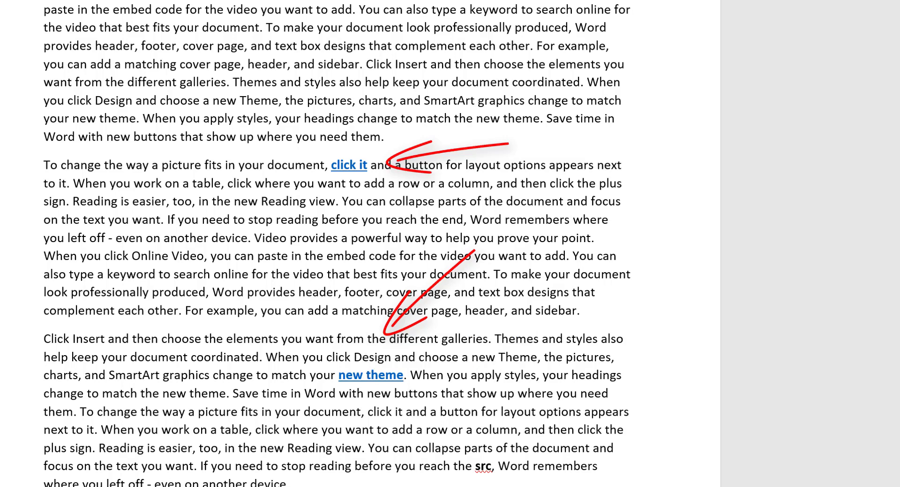
- Point out the bold word "src" in the paragraph that starts with "Click Insert" by selecting it
{"action": "left_click", "coordinate": [481, 465]}
{"action": "double_click", "coordinate": [484, 466]}
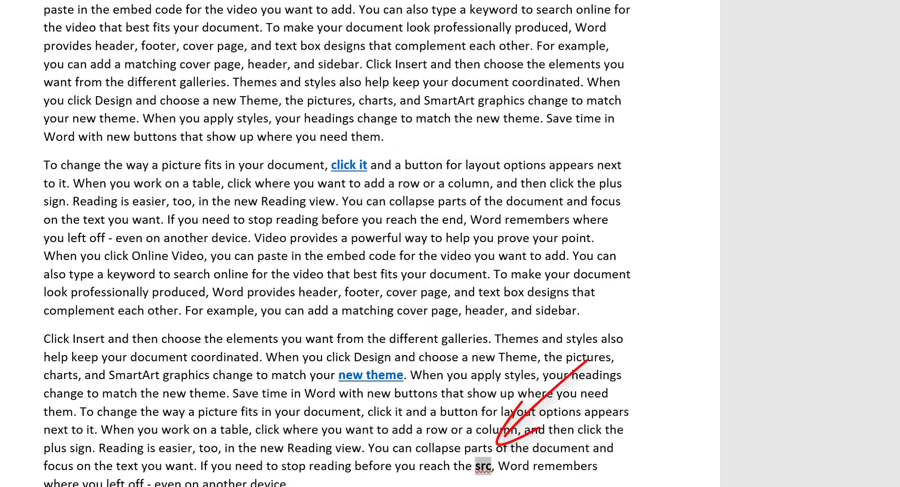
{"action": "left_click", "coordinate": [842, 318]}
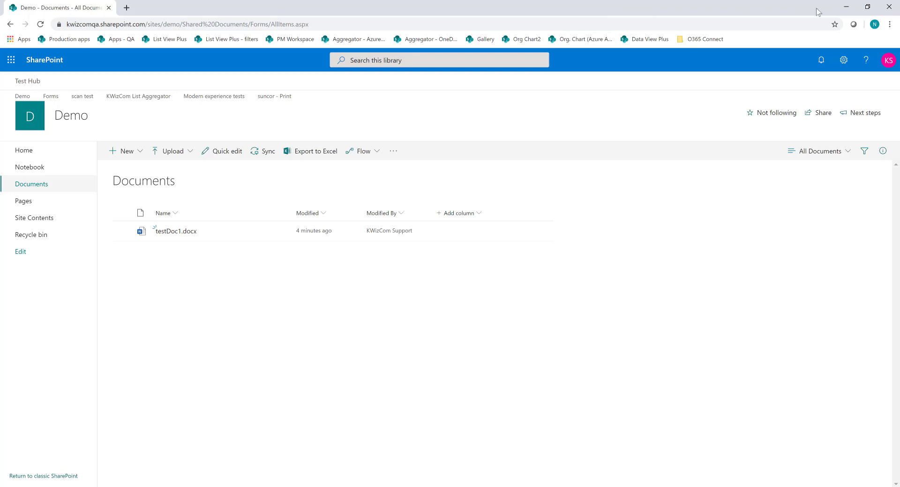
- Clear the open windows from the desktop, launch KWizCom Find & Replace and proceed to its token setup
{"action": "left_click", "coordinate": [849, 8]}
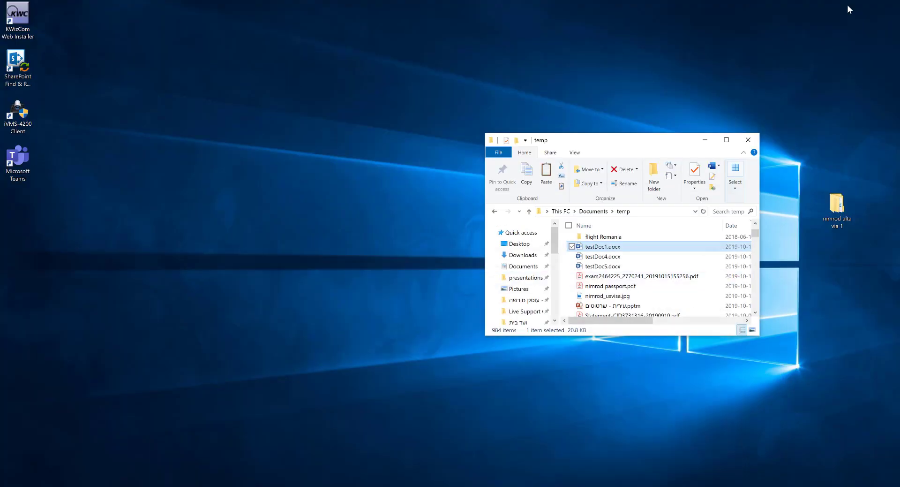
{"action": "left_click", "coordinate": [748, 139]}
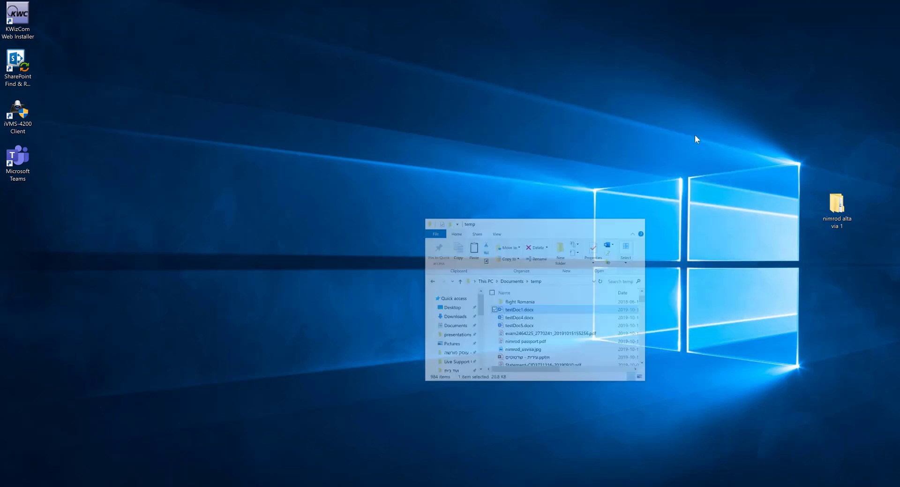
{"action": "double_click", "coordinate": [17, 63]}
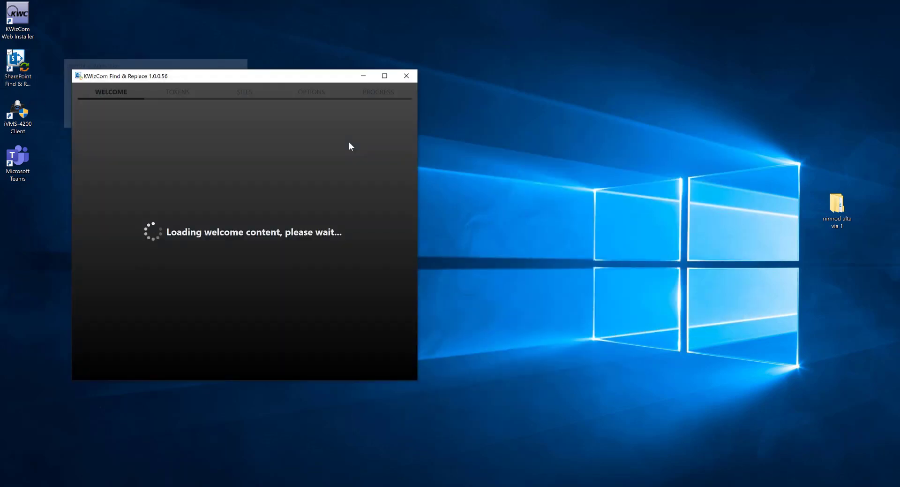
{"action": "left_click_drag", "start_coordinate": [403, 162], "coordinate": [381, 325]}
{"action": "left_click", "coordinate": [366, 370]}
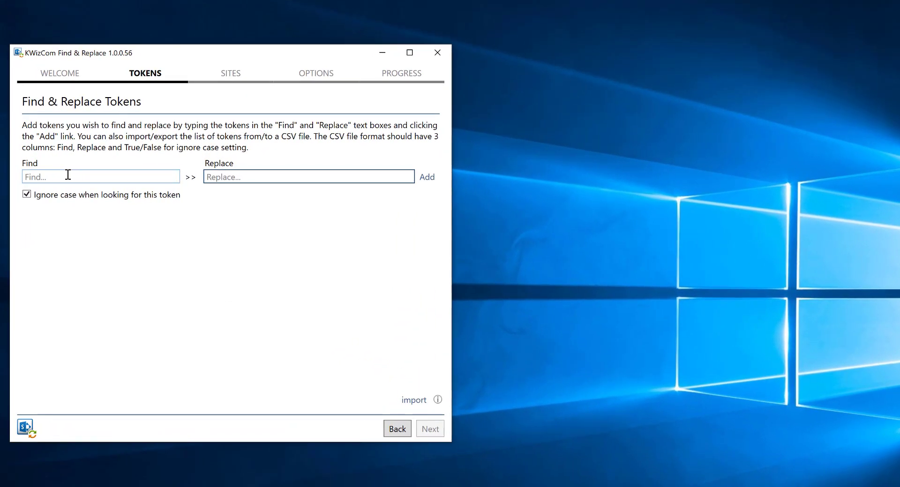
- Add a case-insensitive token that replaces "src" with "tgt" and continue to the site selection
{"action": "left_click", "coordinate": [107, 176]}
{"action": "type", "text": "src"}
{"action": "left_click", "coordinate": [216, 176]}
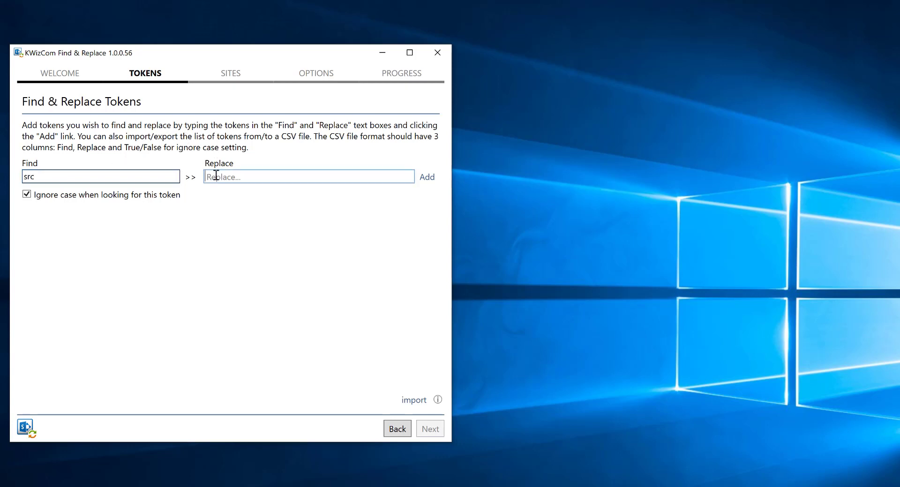
{"action": "type", "text": "tgt"}
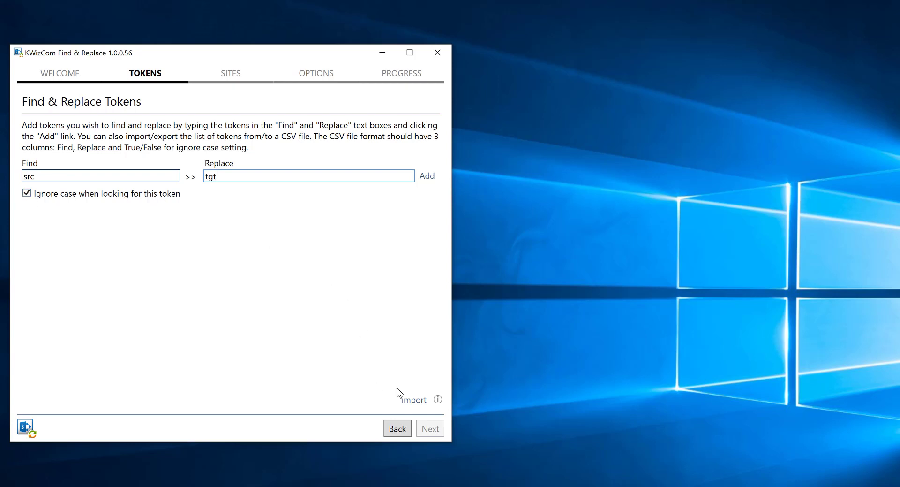
{"action": "left_click", "coordinate": [427, 177]}
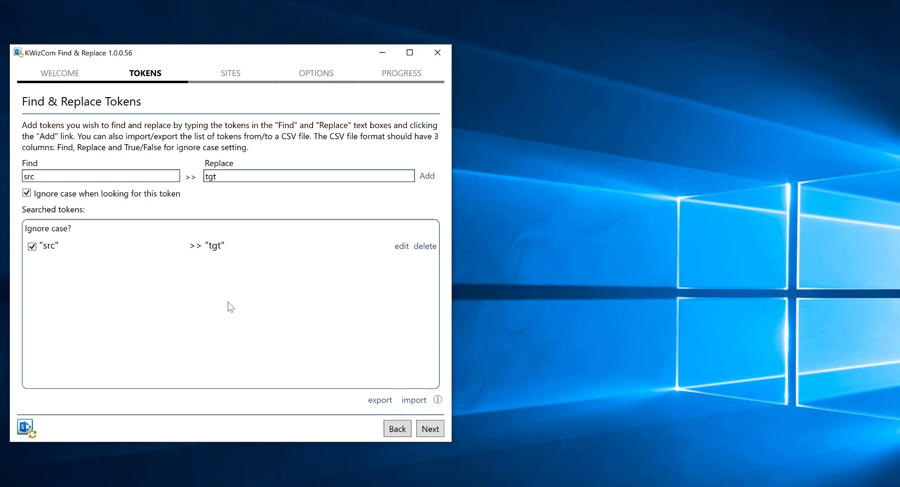
{"action": "left_click", "coordinate": [430, 429]}
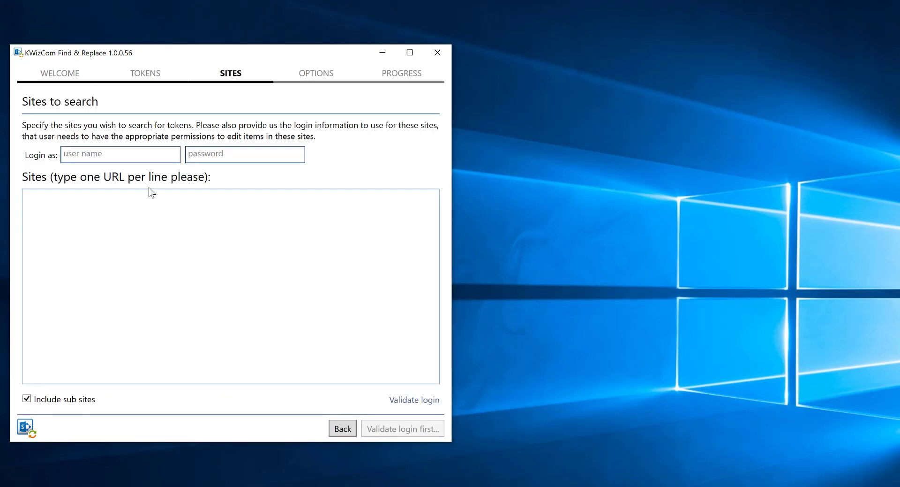
- Enter the account's user name and password as the login for the sites to search
{"action": "left_click", "coordinate": [113, 153]}
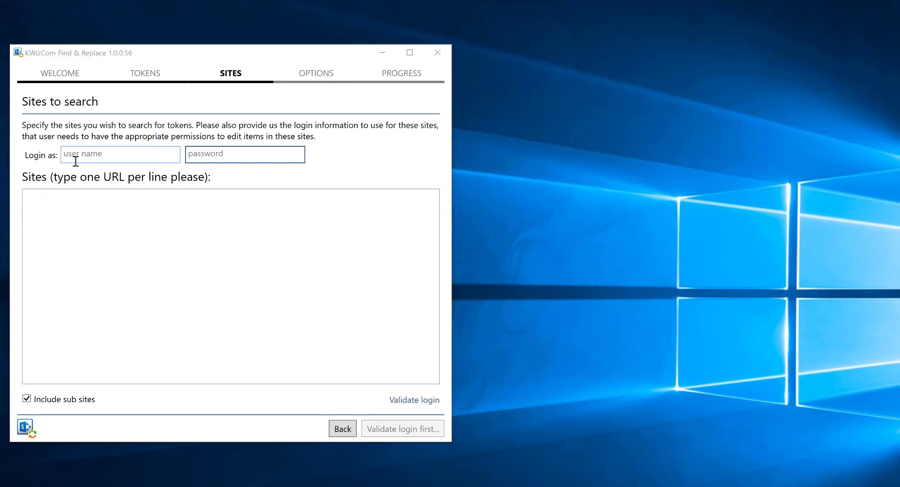
{"action": "key", "text": "ctrl+v"}
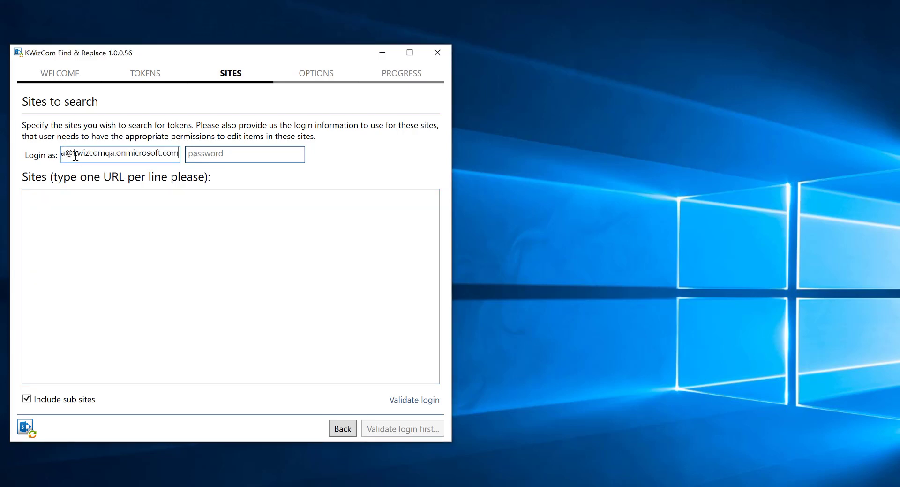
{"action": "left_click", "coordinate": [238, 158]}
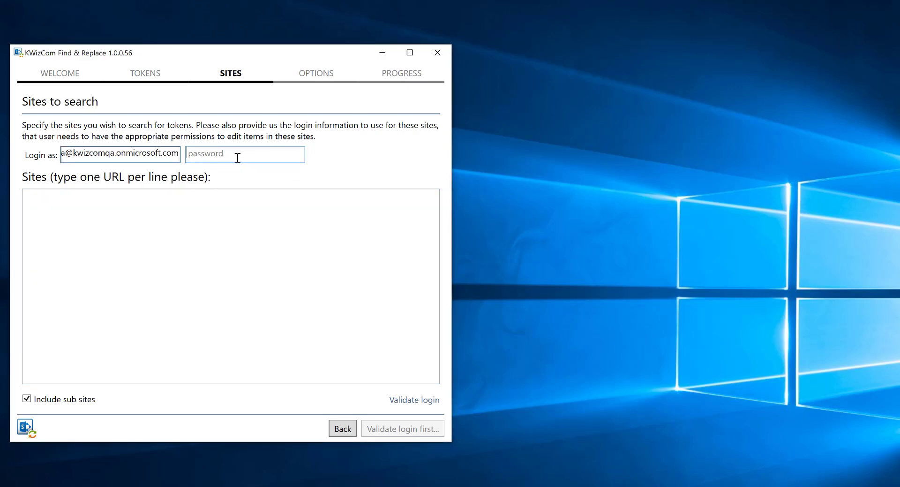
{"action": "type", "text": "•••••••••"}
{"action": "left_click", "coordinate": [327, 221]}
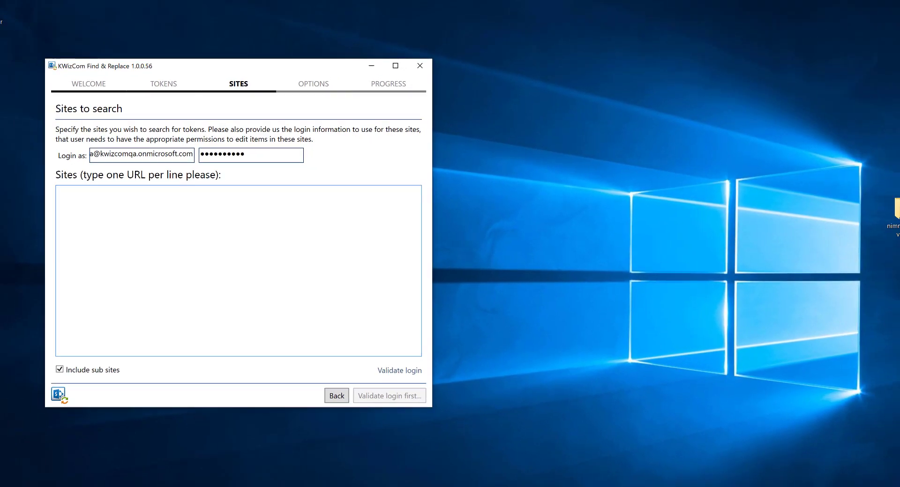
{"action": "left_click", "coordinate": [426, 486]}
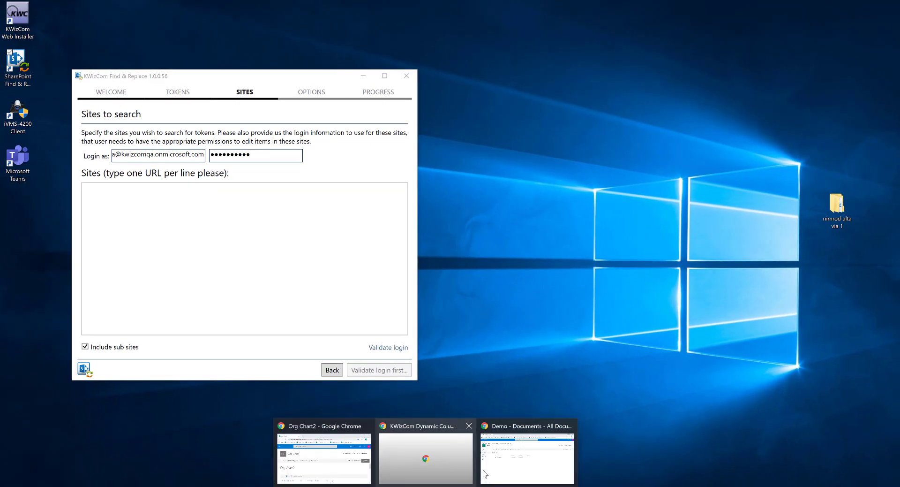
{"action": "left_click", "coordinate": [527, 457]}
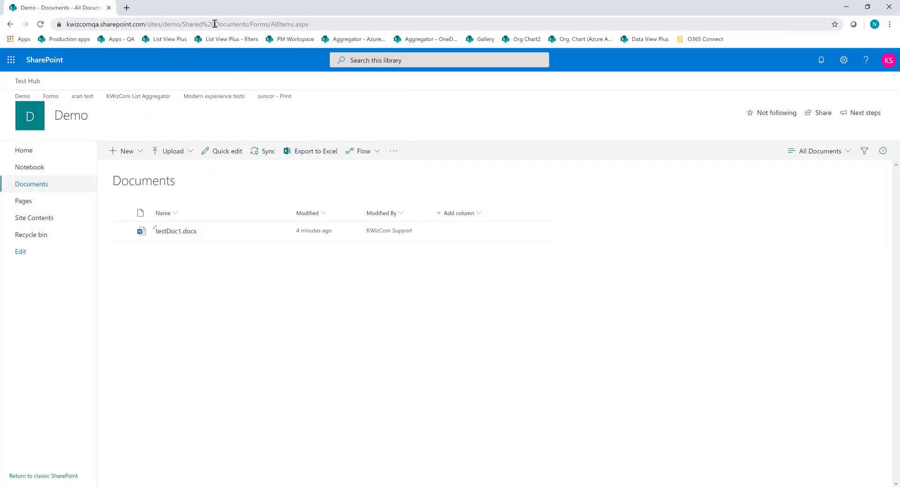
{"action": "left_click", "coordinate": [197, 25]}
{"action": "left_click", "coordinate": [184, 24]}
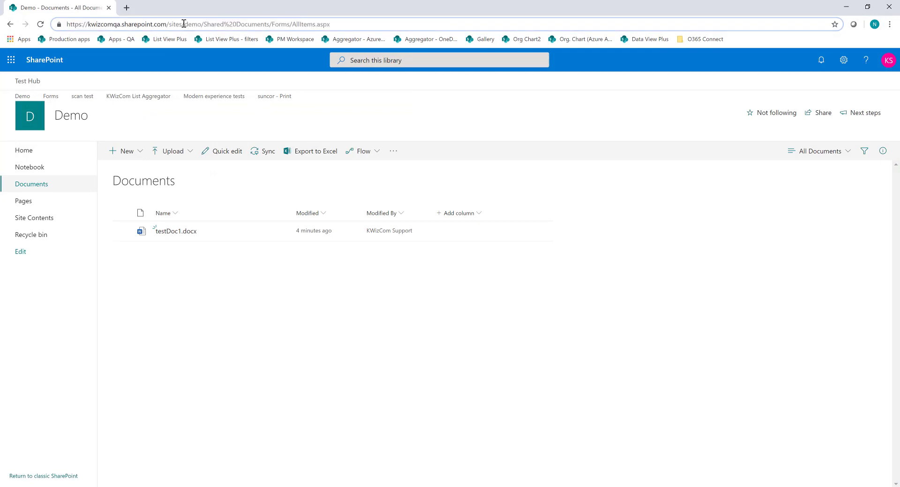
{"action": "left_click_drag", "start_coordinate": [204, 24], "coordinate": [37, 25]}
{"action": "key", "text": "ctrl+c"}
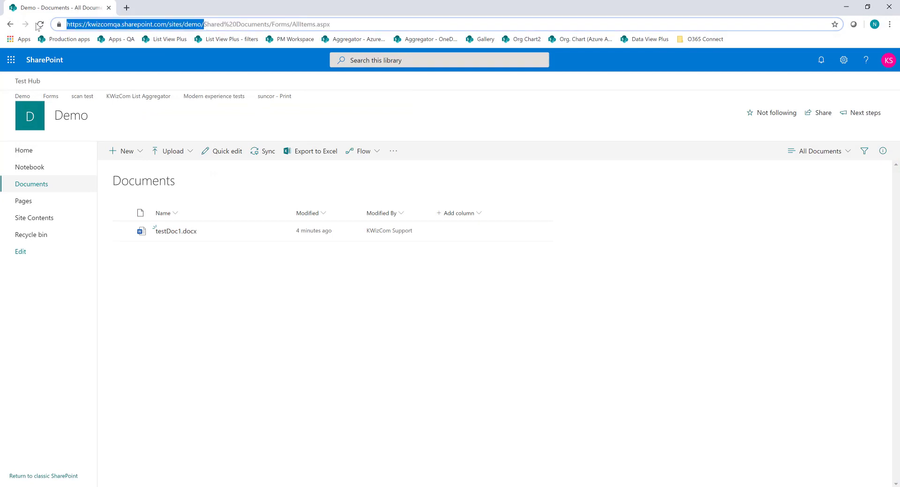
{"action": "key", "text": "alt+Tab"}
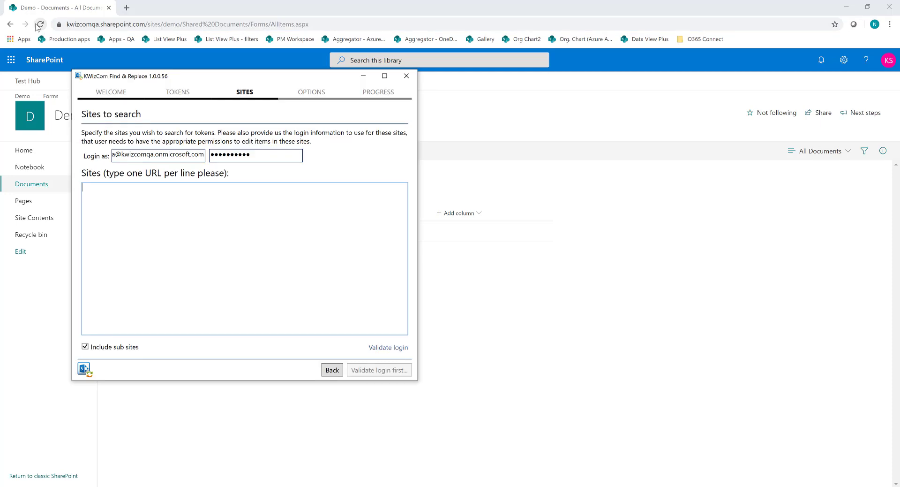
{"action": "left_click", "coordinate": [105, 197]}
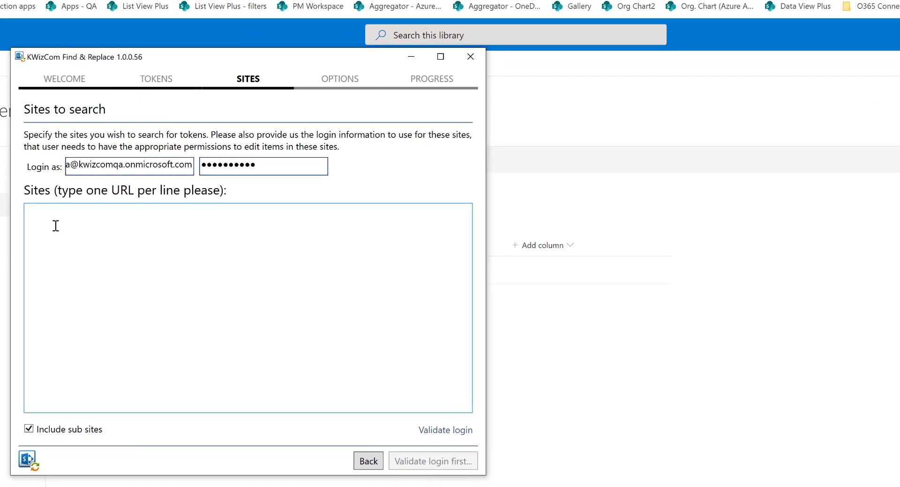
{"action": "key", "text": "ctrl+v"}
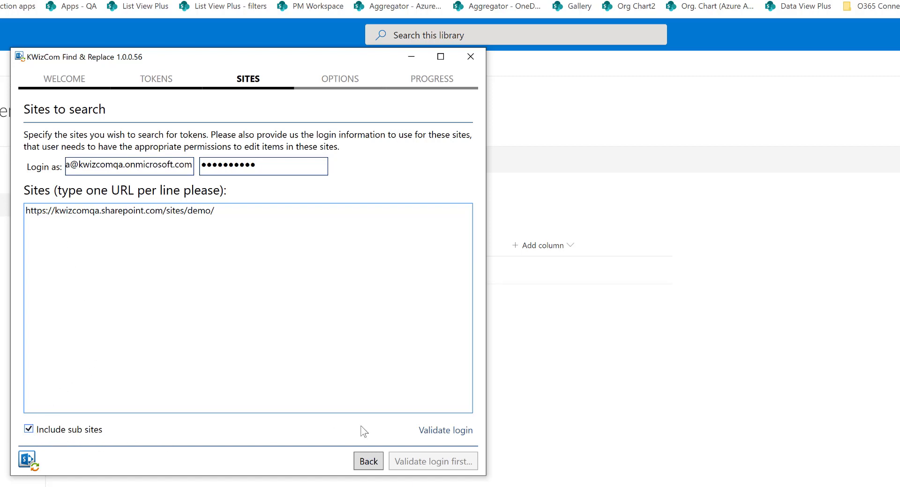
- Validate the login for the listed site and continue to the execution options
{"action": "left_click", "coordinate": [434, 431]}
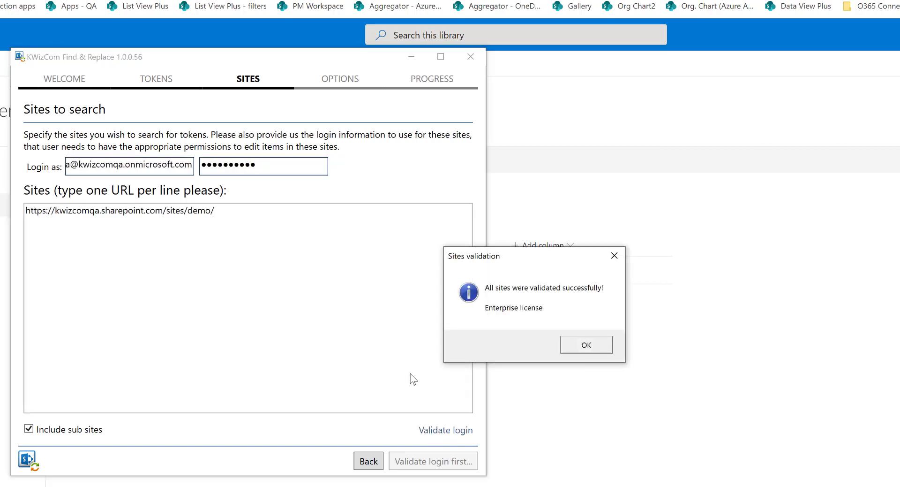
{"action": "left_click", "coordinate": [594, 350]}
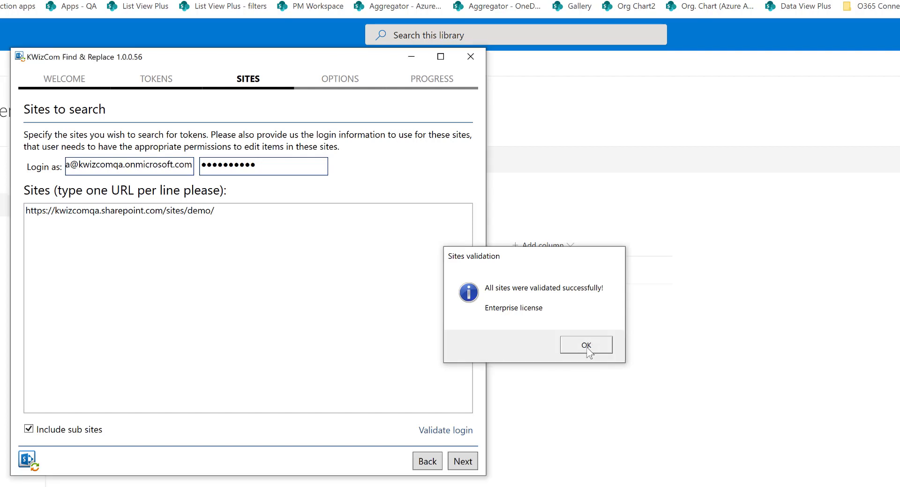
{"action": "left_click", "coordinate": [463, 462]}
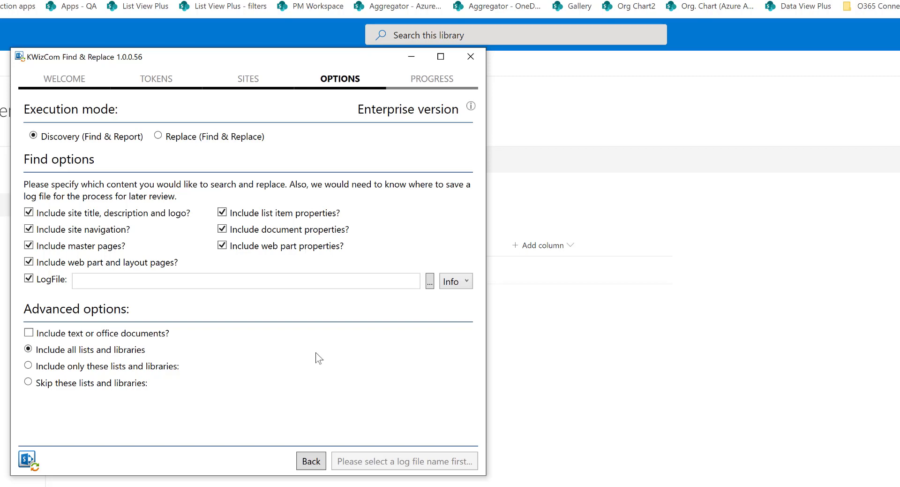
- Set the execution mode to Replace (Find & Replace) and exclude every content type listed under the find options
{"action": "left_click", "coordinate": [159, 135]}
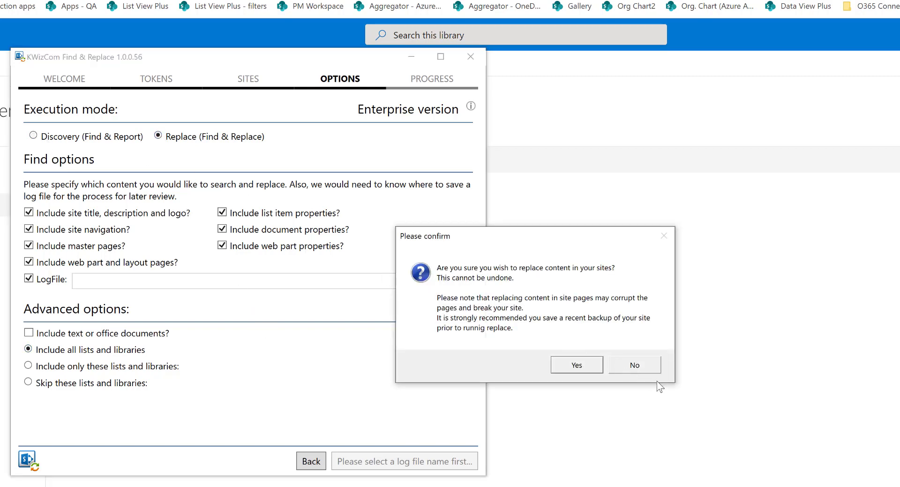
{"action": "left_click", "coordinate": [577, 365]}
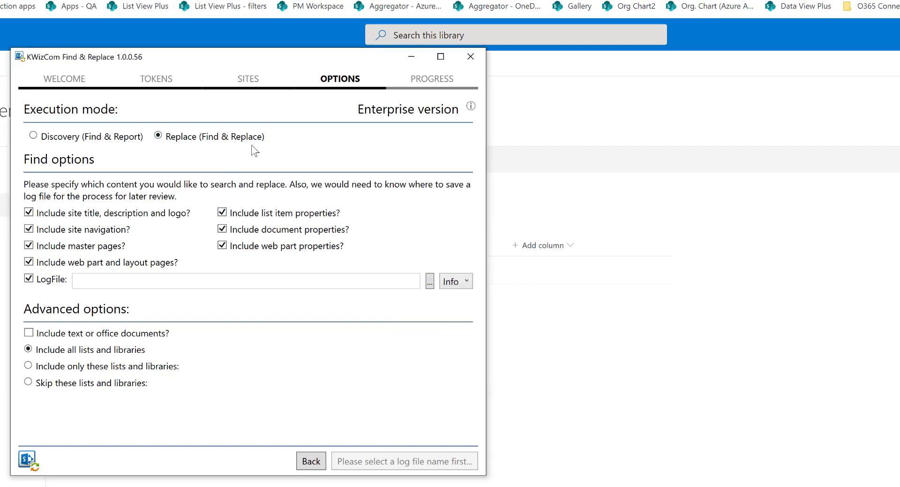
{"action": "left_click", "coordinate": [29, 213]}
{"action": "left_click", "coordinate": [29, 230]}
{"action": "left_click", "coordinate": [223, 212]}
{"action": "left_click", "coordinate": [223, 230]}
{"action": "left_click", "coordinate": [222, 245]}
{"action": "left_click", "coordinate": [29, 263]}
{"action": "left_click", "coordinate": [430, 284]}
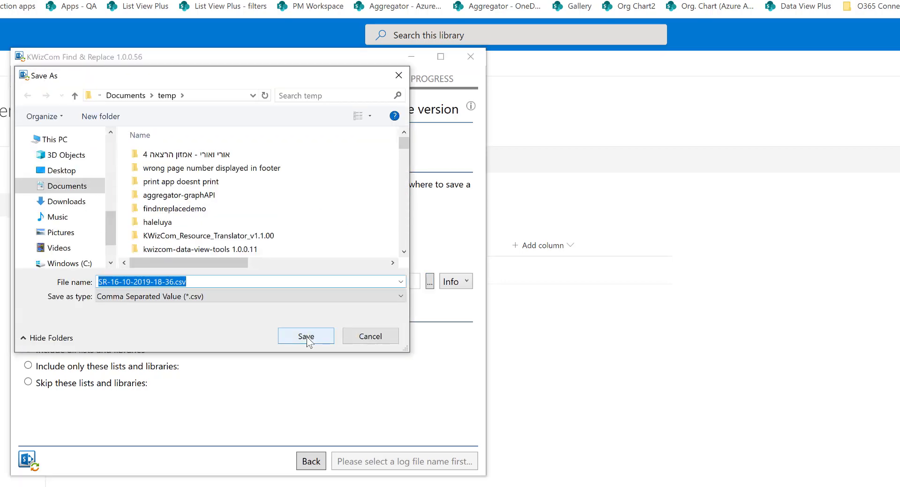
{"action": "left_click", "coordinate": [309, 337]}
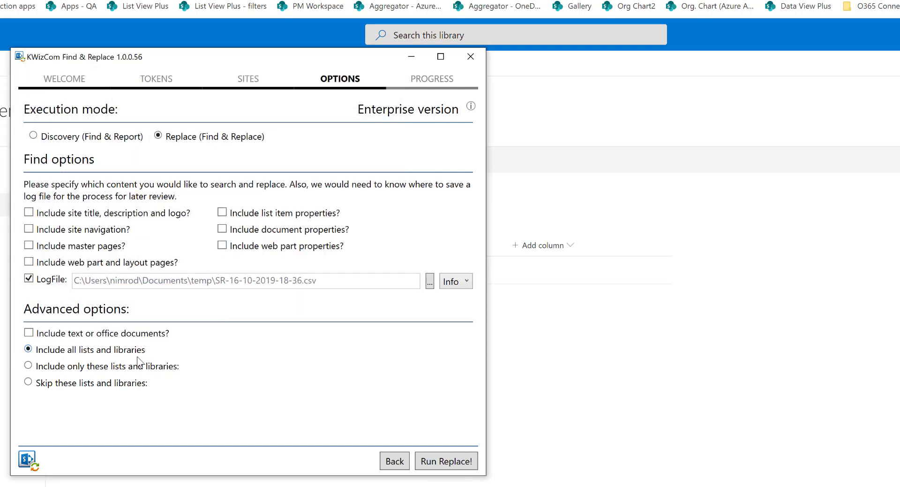
{"action": "left_click", "coordinate": [28, 333]}
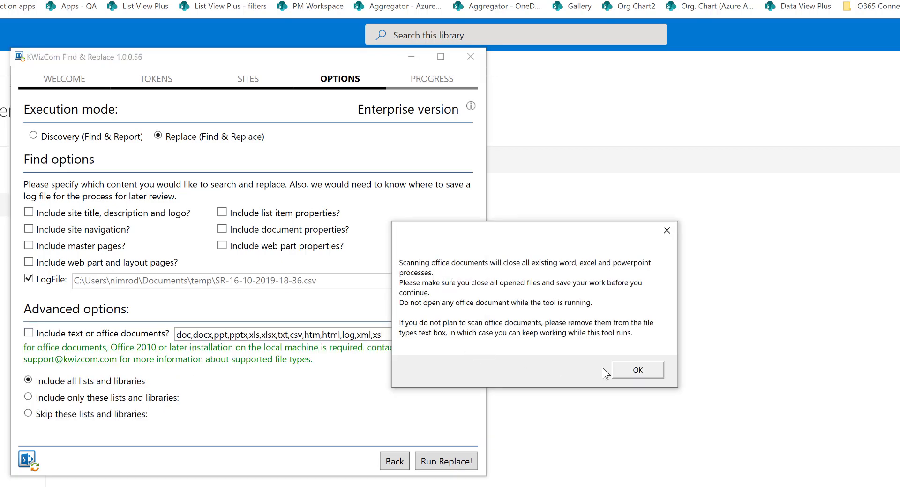
{"action": "left_click", "coordinate": [629, 370]}
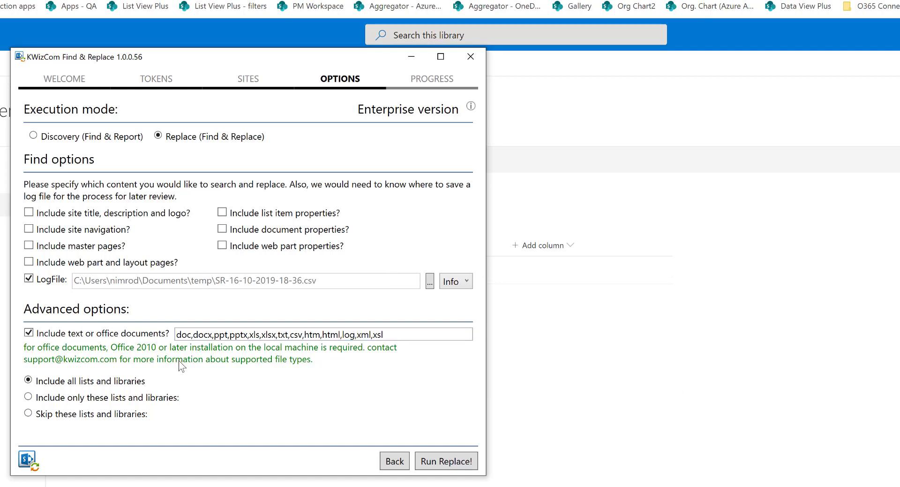
- Limit the scan to only the lists and libraries named Documents and run the replace job
{"action": "left_click", "coordinate": [28, 397]}
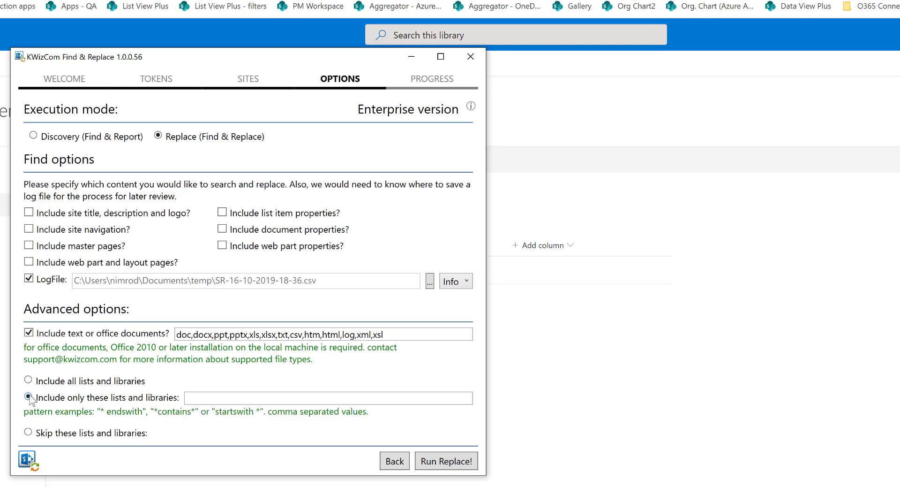
{"action": "left_click", "coordinate": [216, 397]}
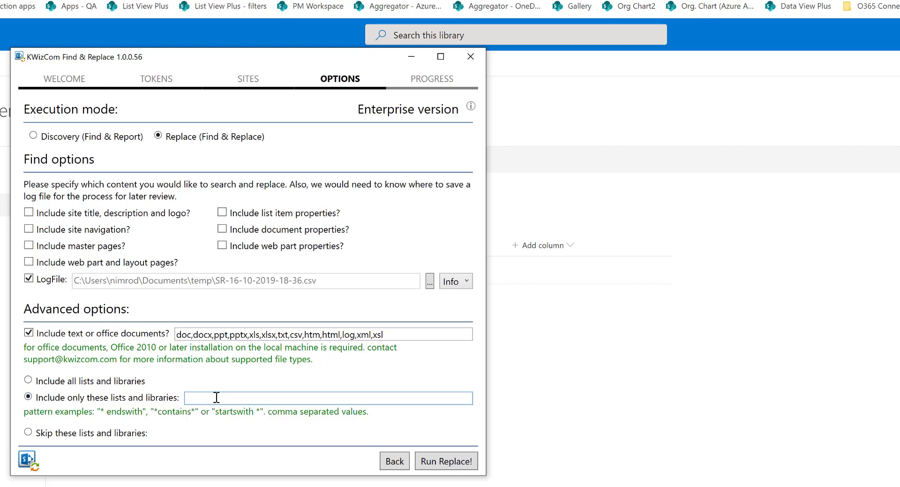
{"action": "type", "text": "Documents"}
{"action": "left_click", "coordinate": [442, 462]}
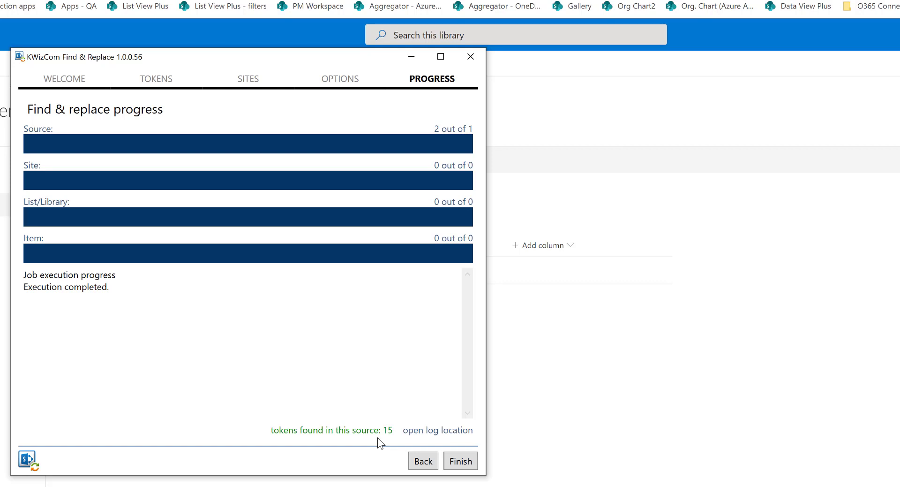
{"action": "left_click", "coordinate": [432, 436]}
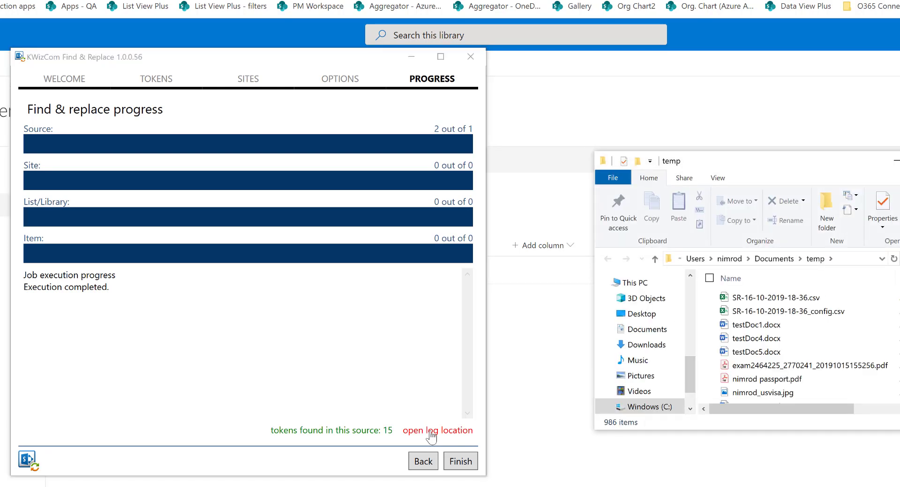
{"action": "double_click", "coordinate": [796, 298]}
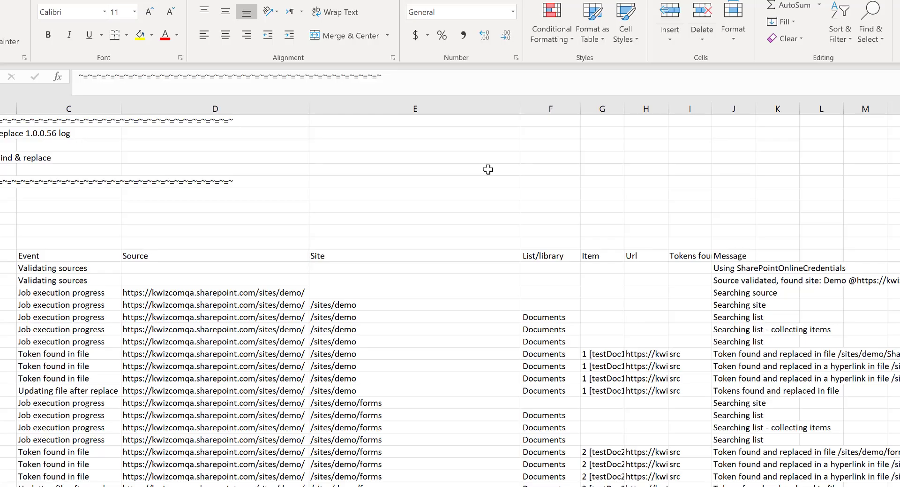
{"action": "left_click", "coordinate": [217, 294]}
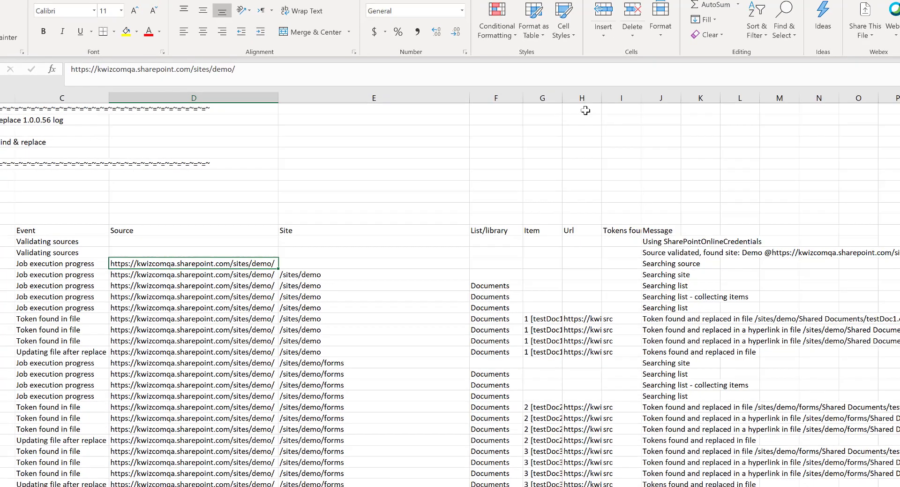
{"action": "double_click", "coordinate": [624, 108]}
{"action": "double_click", "coordinate": [693, 107]}
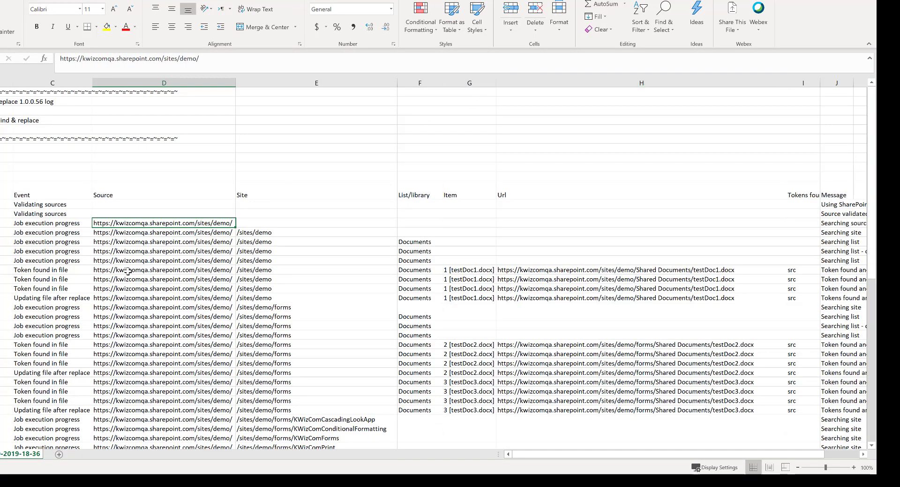
- Examine the log's token and file-update entries for the Demo site's testDoc1.docx and the forms subsite's documents
{"action": "left_click", "coordinate": [46, 272]}
{"action": "left_click_drag", "start_coordinate": [45, 281], "coordinate": [44, 290]}
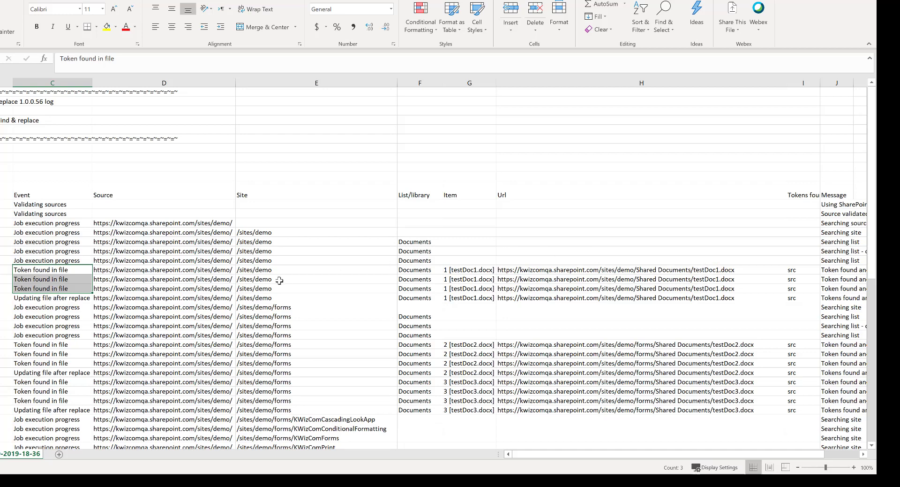
{"action": "left_click", "coordinate": [63, 301]}
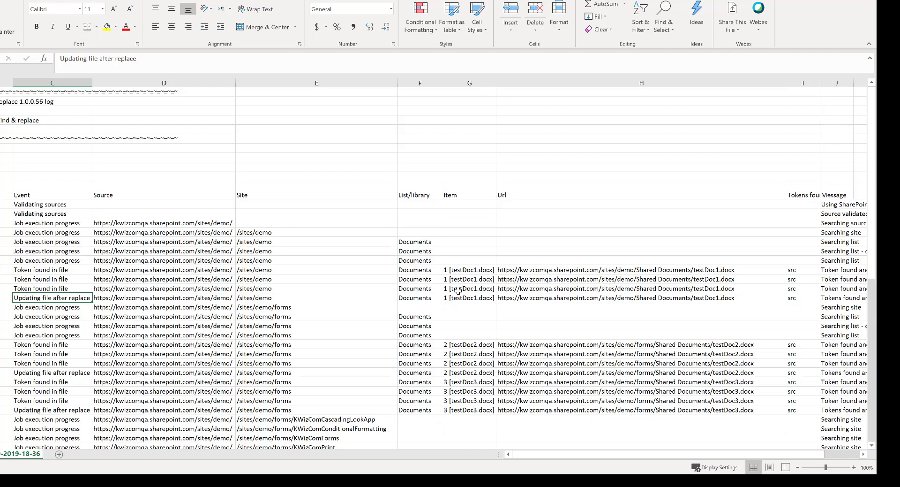
{"action": "scroll", "coordinate": [458, 290], "scroll_direction": "down", "scroll_amount": 3}
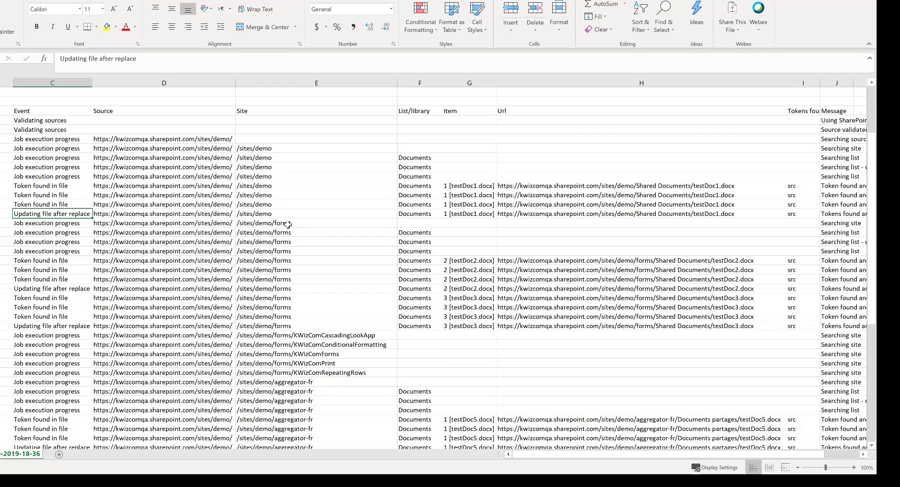
{"action": "left_click", "coordinate": [288, 224]}
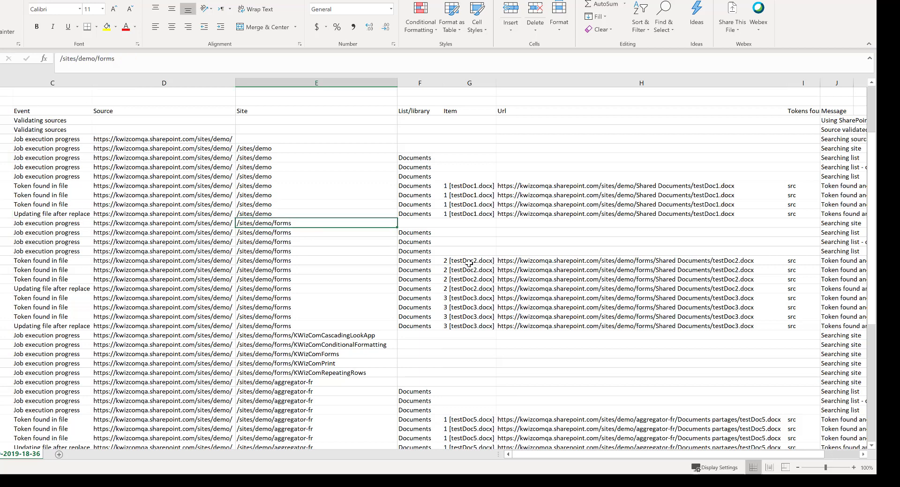
{"action": "left_click", "coordinate": [726, 261]}
{"action": "left_click", "coordinate": [721, 296]}
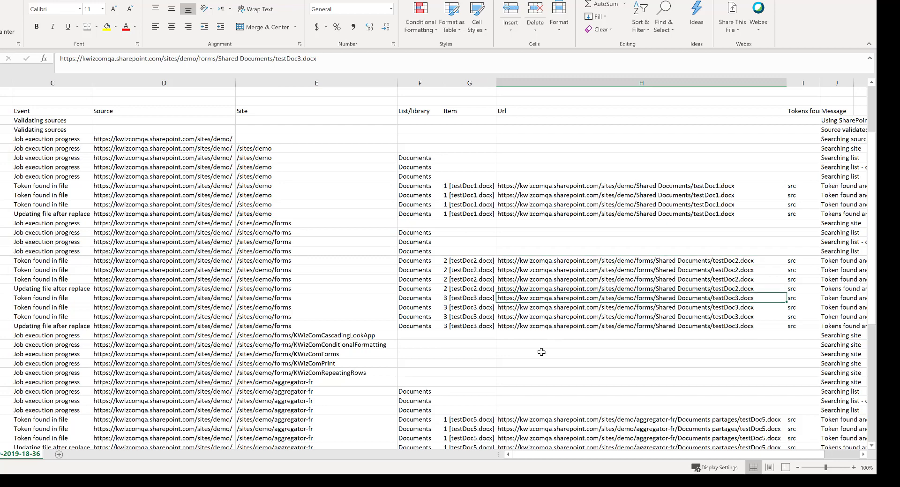
- Review the log entries for the aggregator-fr and scan1 subsites, including the items testDoc5.docx and testDoc4.docx
{"action": "scroll", "coordinate": [539, 352], "scroll_direction": "down", "scroll_amount": 3}
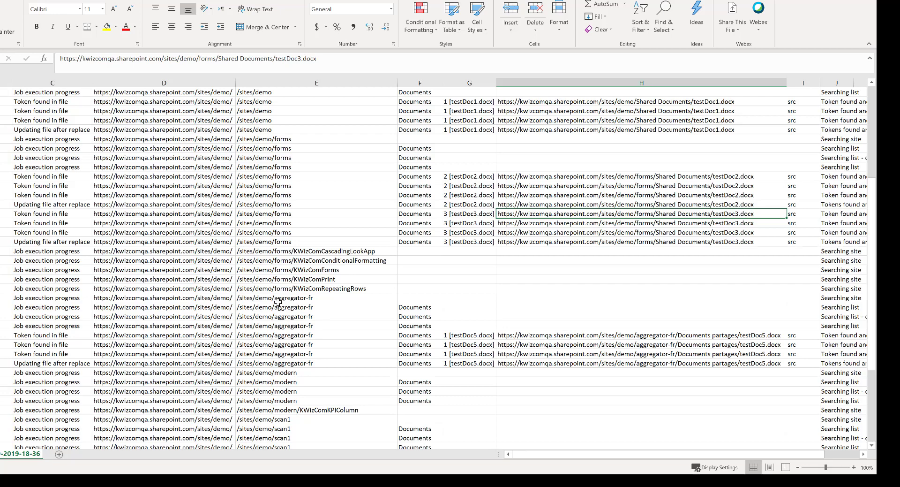
{"action": "left_click", "coordinate": [304, 299]}
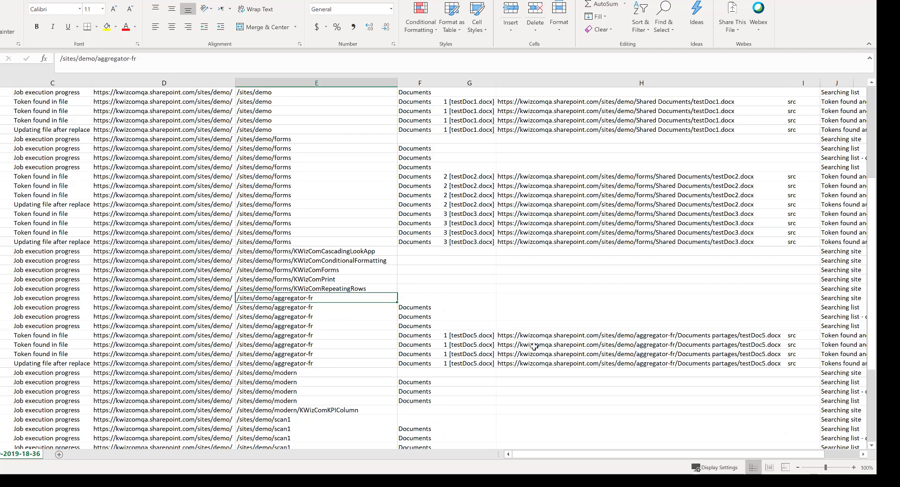
{"action": "left_click", "coordinate": [493, 338]}
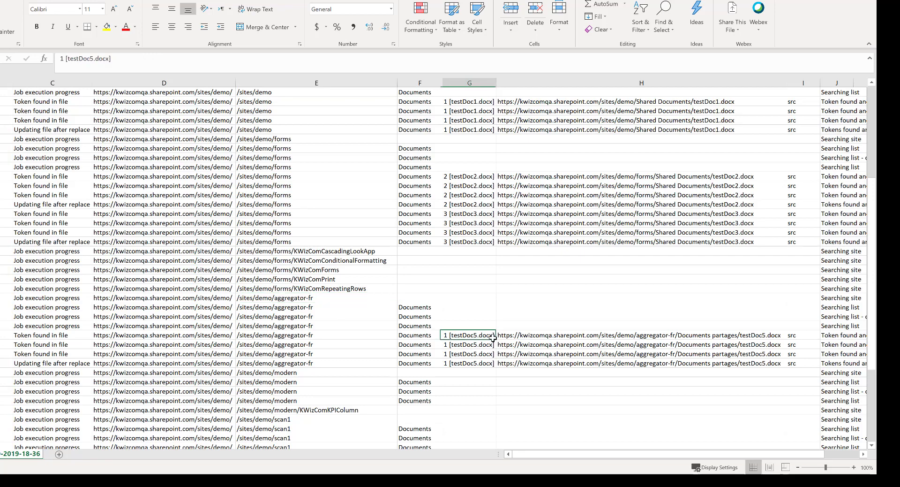
{"action": "scroll", "coordinate": [493, 337], "scroll_direction": "down", "scroll_amount": 4}
{"action": "scroll", "coordinate": [491, 377], "scroll_direction": "down", "scroll_amount": 2}
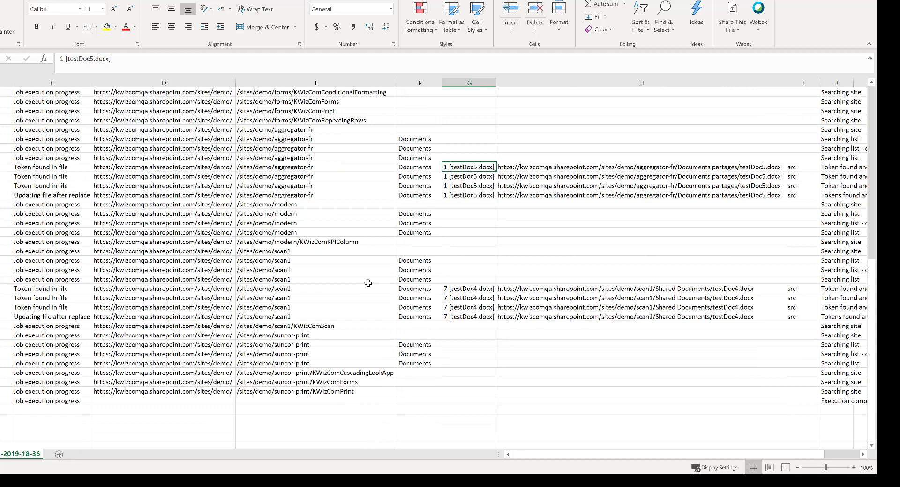
{"action": "left_click", "coordinate": [297, 252]}
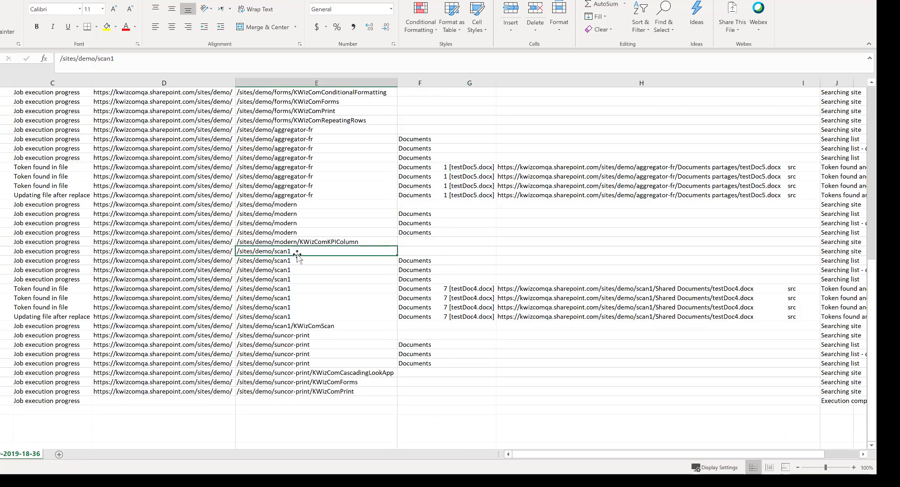
{"action": "left_click", "coordinate": [498, 289]}
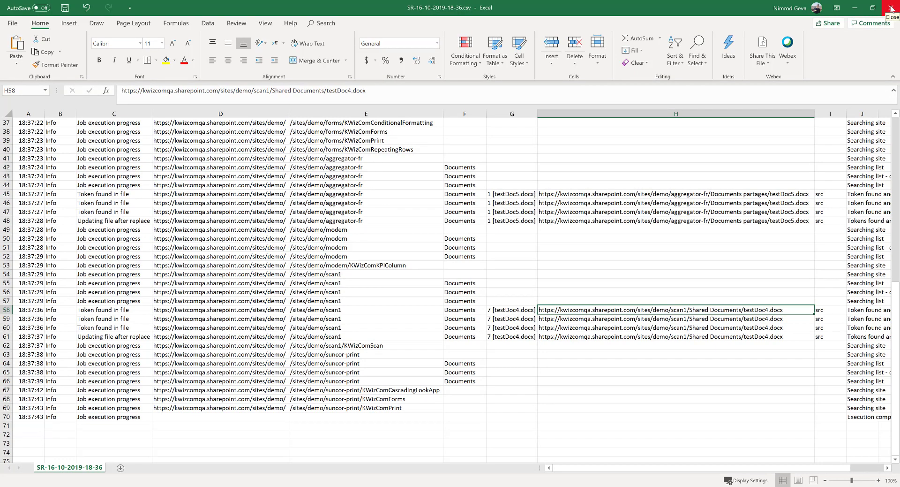
- Close the log file without saving changes and return to the Demo site's Documents library in the browser
{"action": "left_click", "coordinate": [891, 9]}
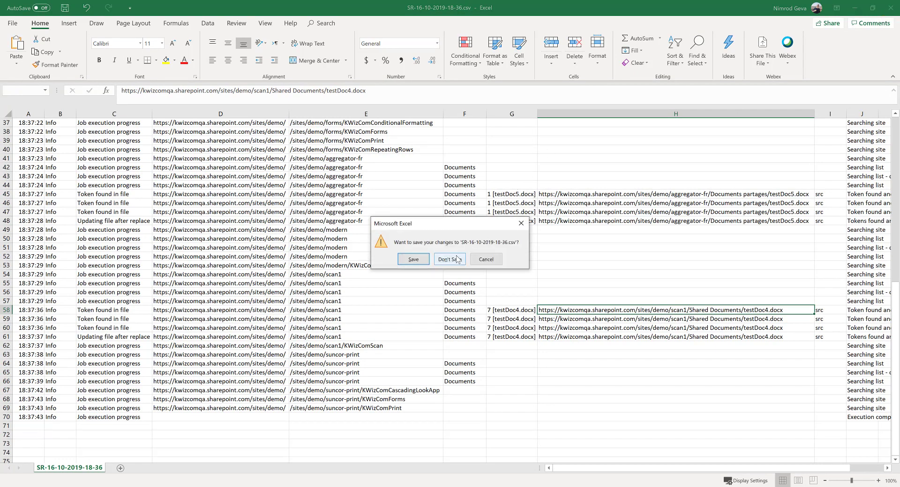
{"action": "left_click", "coordinate": [458, 259]}
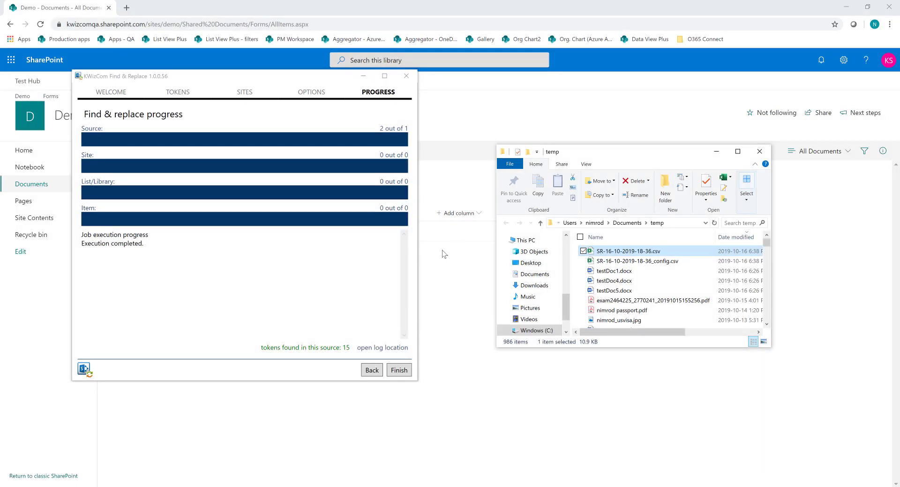
{"action": "left_click", "coordinate": [445, 326]}
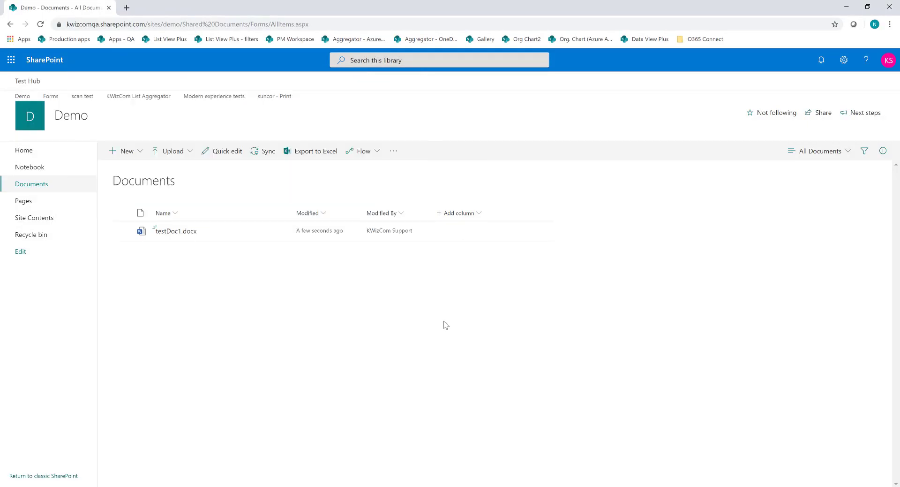
- Open testDoc1.docx from the Documents library, dismissing the privacy notice, and check the replaced word "tgt" in the last paragraph
{"action": "left_click", "coordinate": [173, 232]}
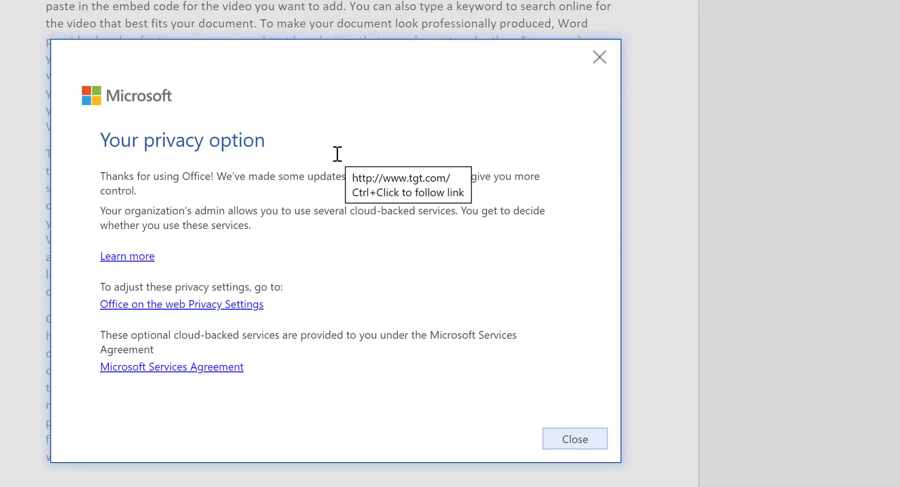
{"action": "left_click", "coordinate": [600, 56]}
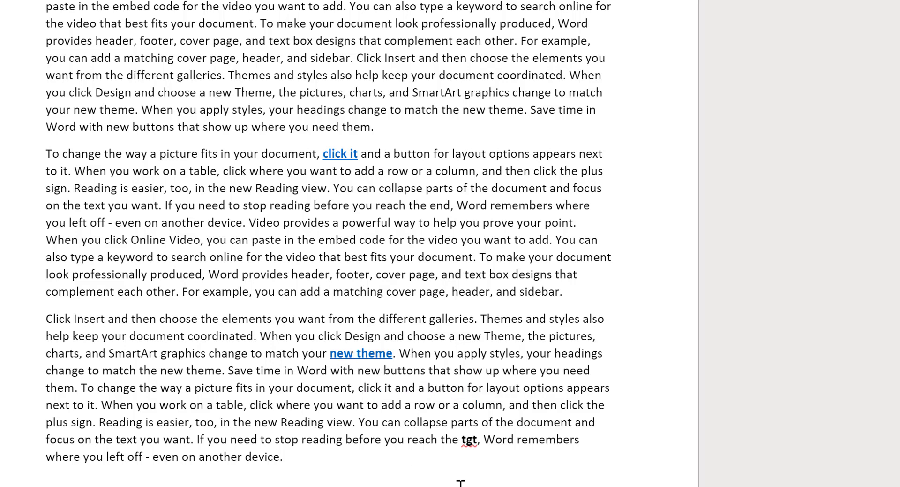
{"action": "double_click", "coordinate": [470, 440]}
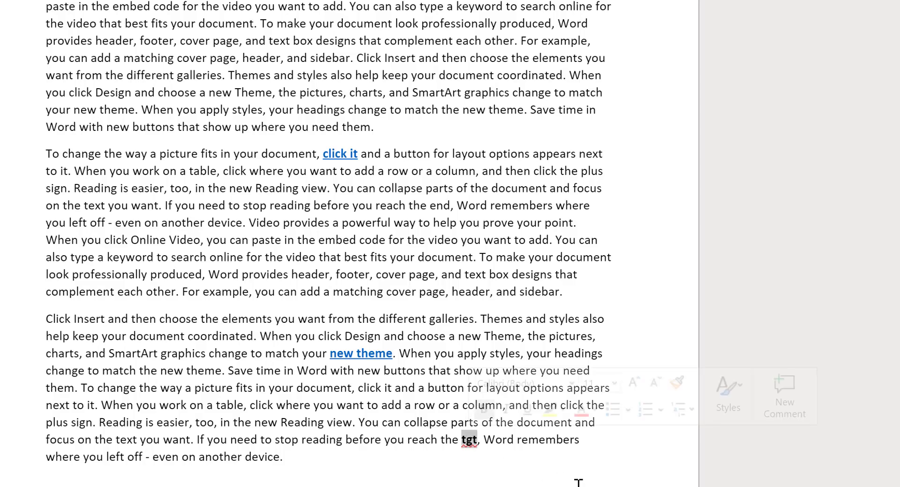